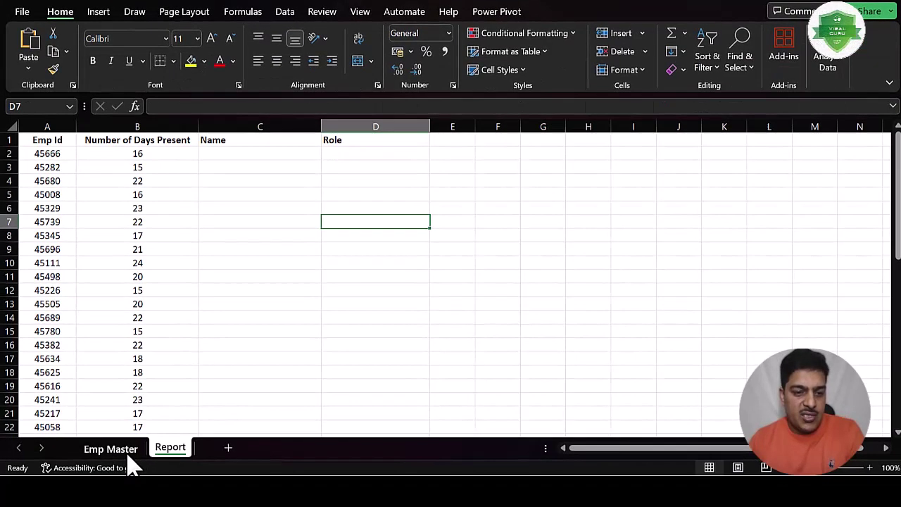
Review the Emp Id, Number of Days Present, Name and Role columns on the Report sheet.
left_click(170, 448)
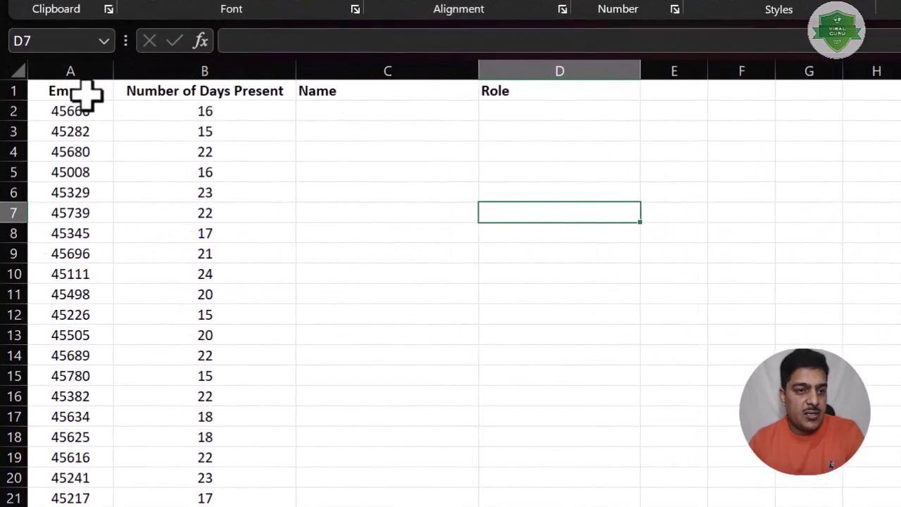
left_click_drag(83, 111, 94, 217)
left_click_drag(241, 111, 233, 233)
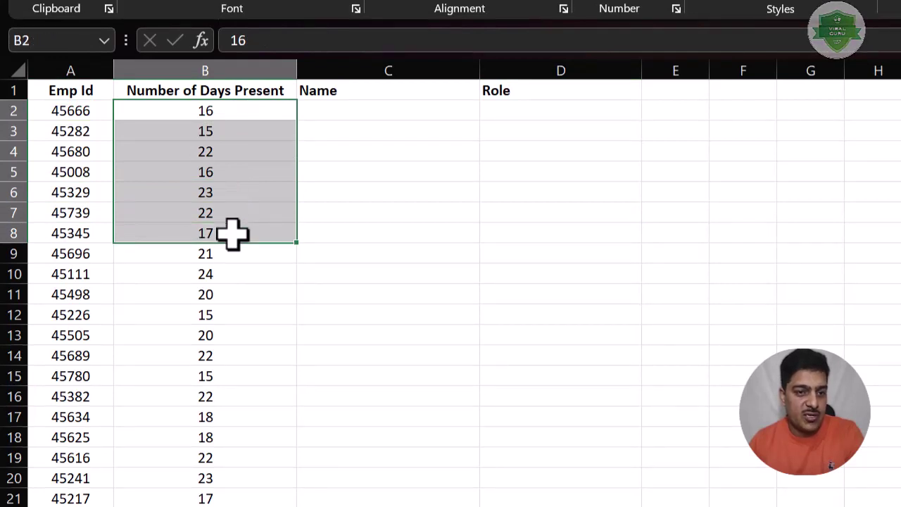
left_click(364, 112)
left_click_drag(364, 116, 362, 166)
left_click_drag(98, 111, 98, 126)
left_click_drag(321, 115, 331, 178)
left_click_drag(538, 113, 550, 191)
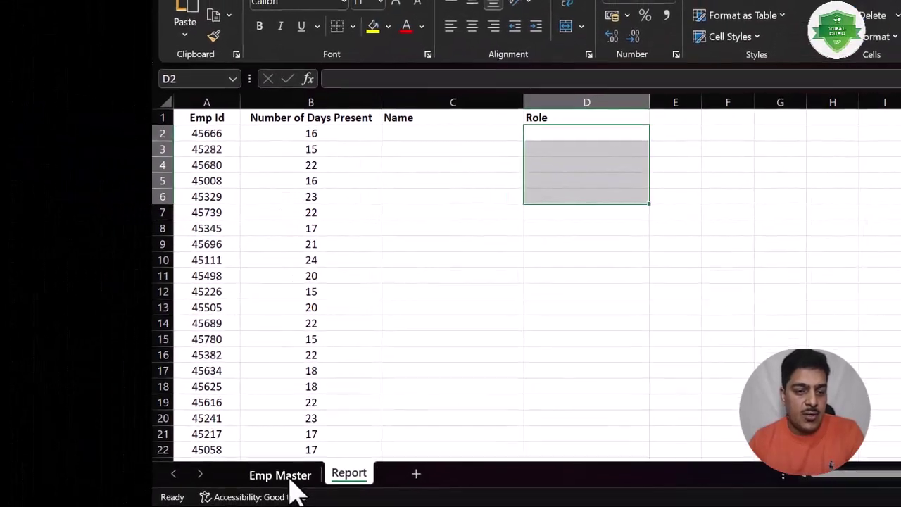
Review the Emp Id, Name, Role, State and Salary columns on the Emp Master sheet.
left_click(290, 477)
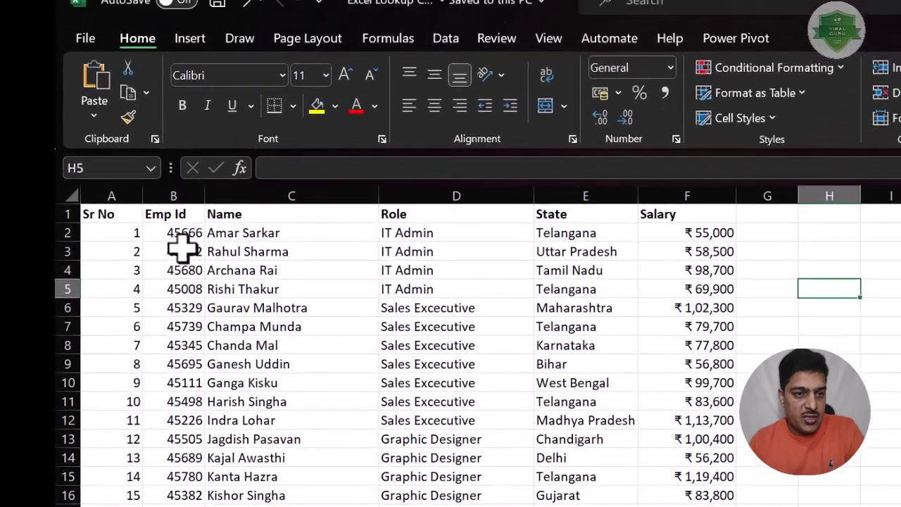
left_click_drag(276, 136, 282, 213)
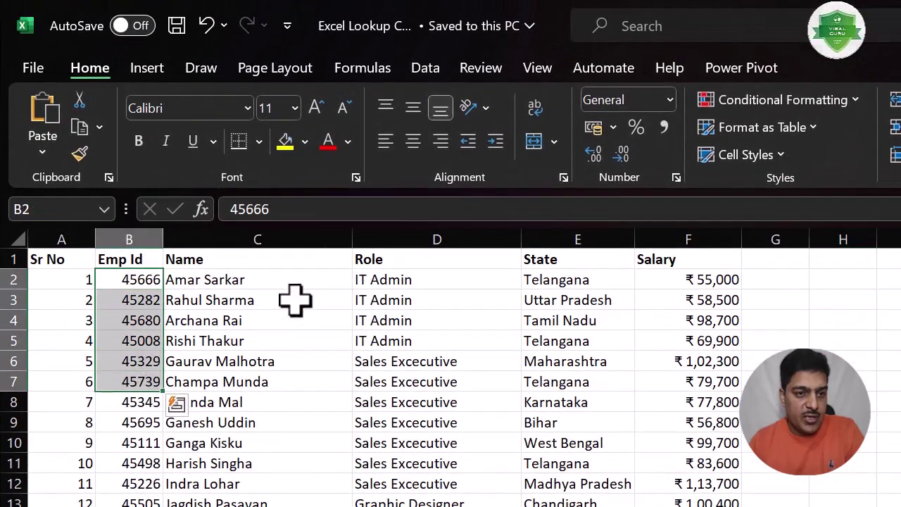
left_click_drag(277, 282, 278, 342)
left_click_drag(433, 281, 436, 346)
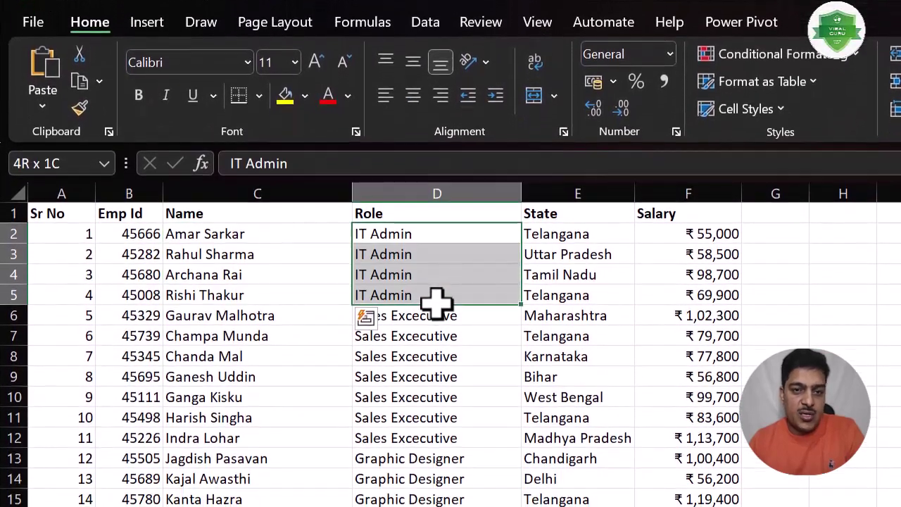
left_click_drag(437, 303, 437, 303)
left_click_drag(577, 234, 577, 315)
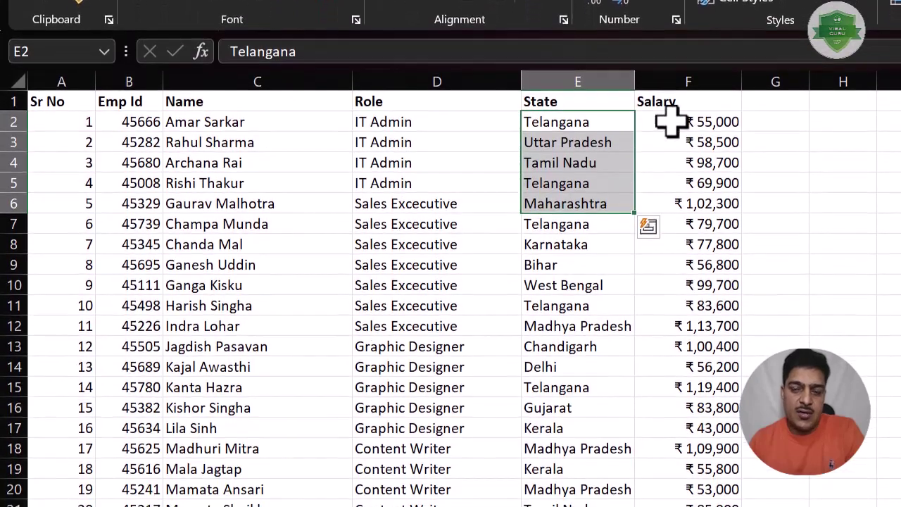
left_click_drag(672, 121, 667, 209)
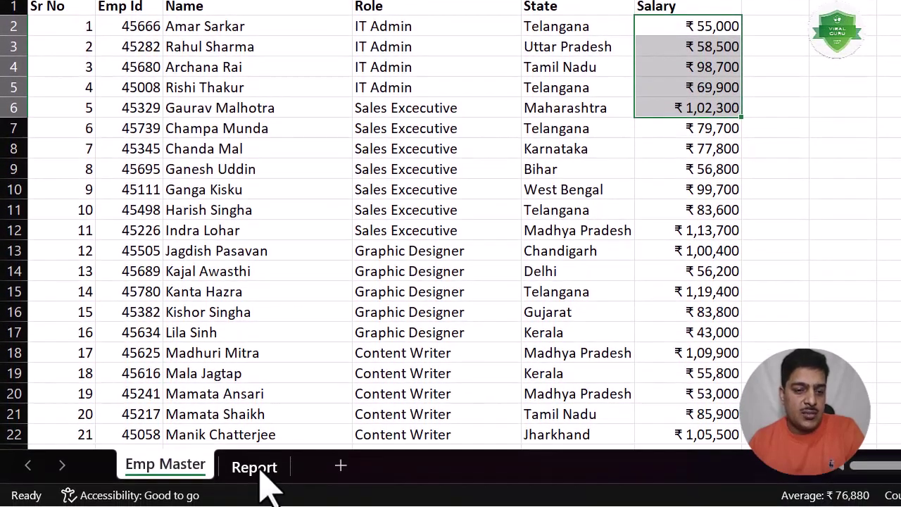
Start a VLOOKUP in cell C2 of the Report sheet through its function arguments, with A2 as the lookup value.
left_click(256, 467)
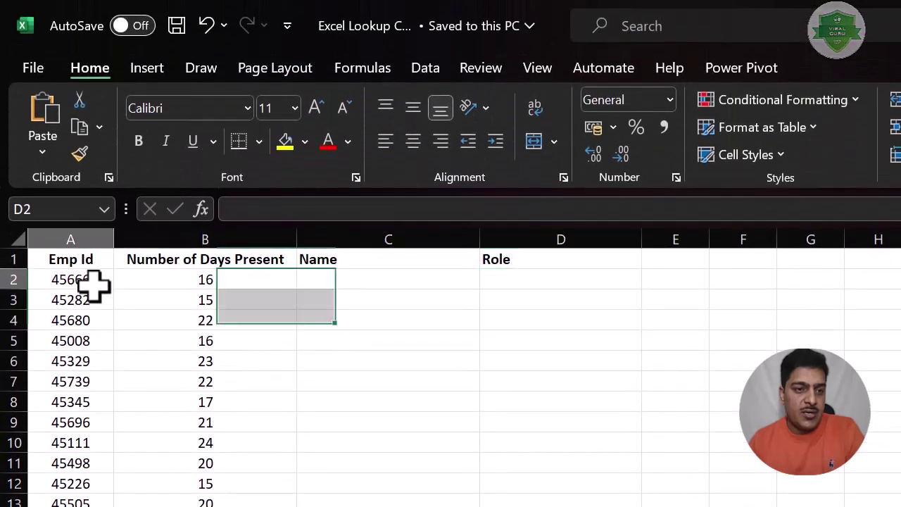
left_click_drag(94, 36, 96, 94)
left_click_drag(362, 282, 366, 342)
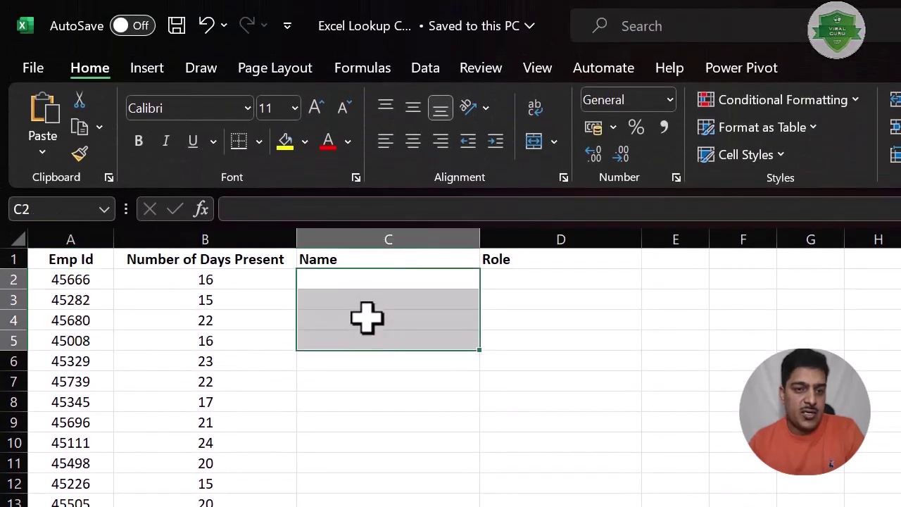
left_click(369, 281)
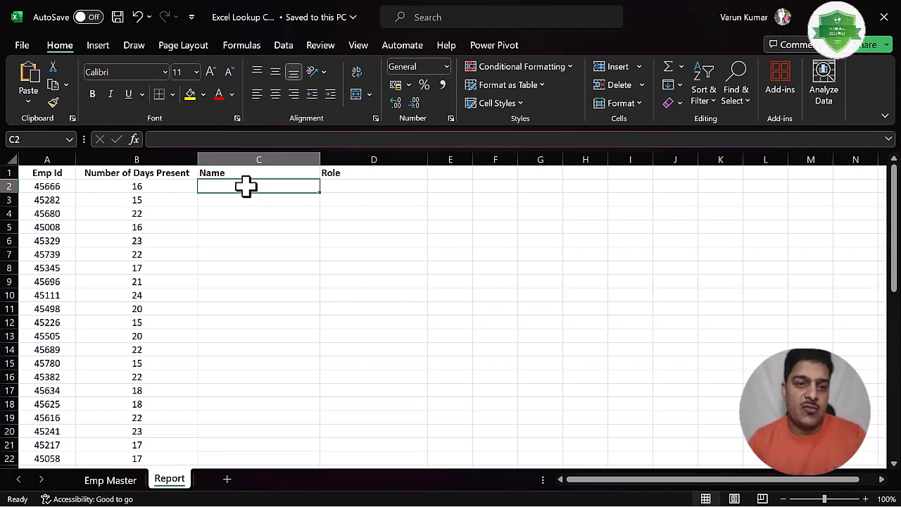
type("=v")
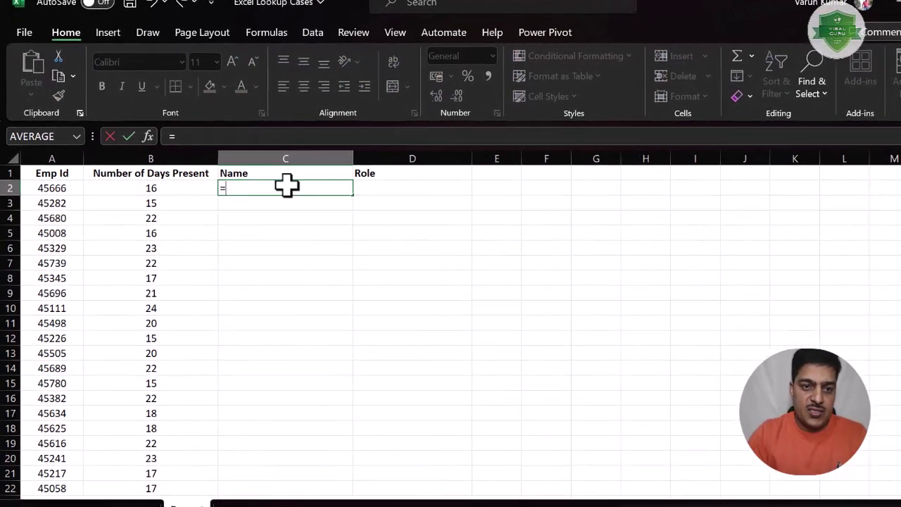
type("l")
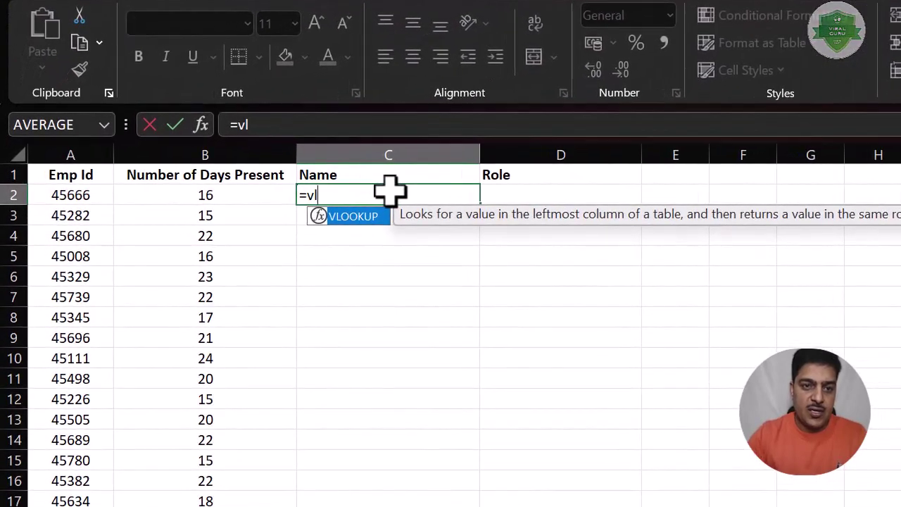
double_click(342, 217)
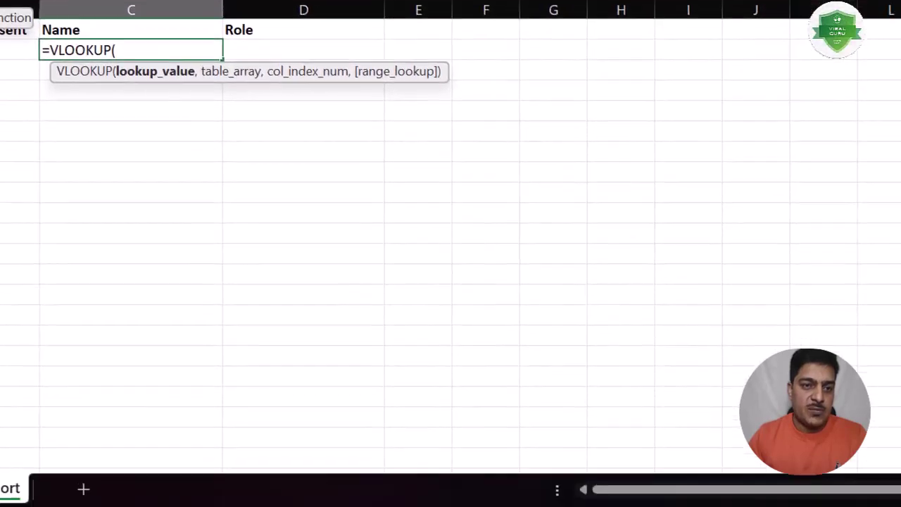
left_click(1, 1)
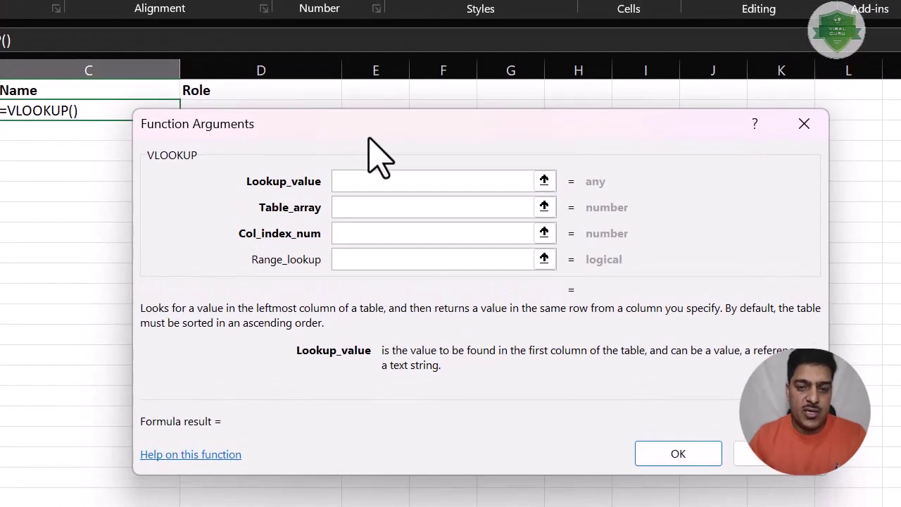
left_click_drag(366, 139, 373, 127)
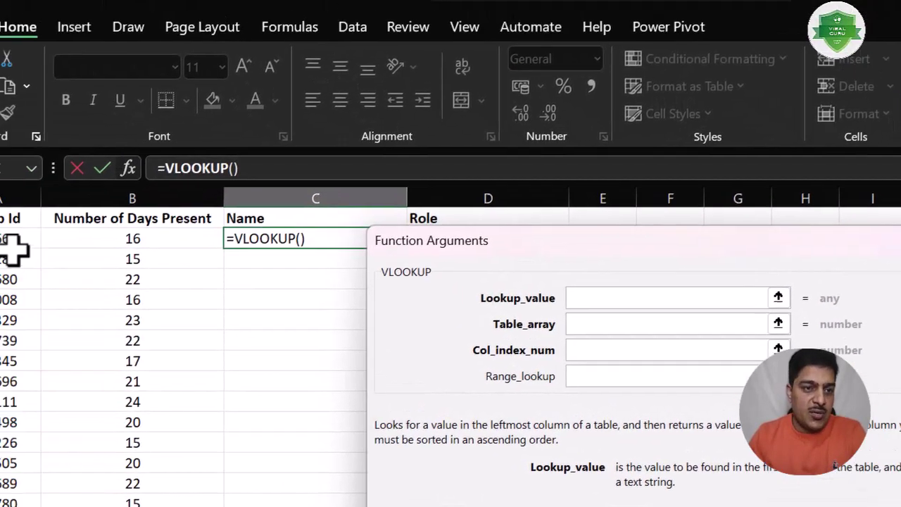
left_click(109, 279)
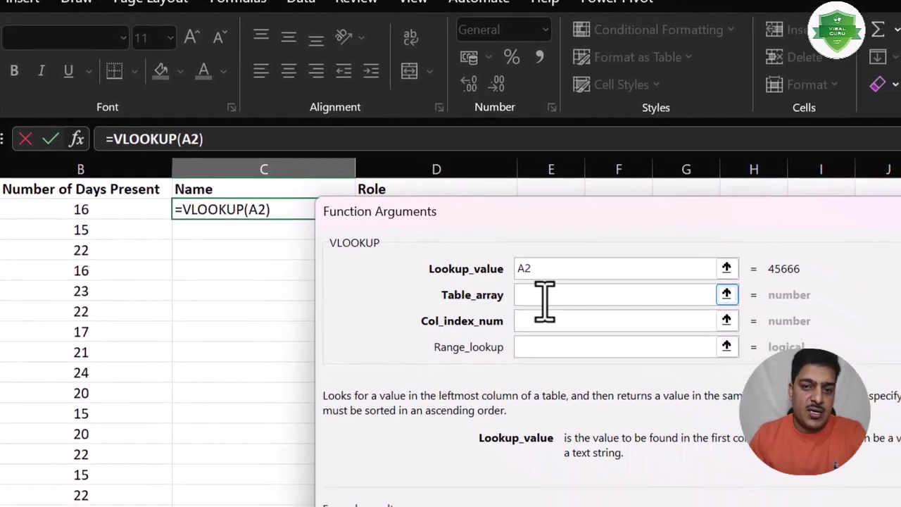
Set the VLOOKUP table array to columns B:F of the Emp Master sheet.
left_click(544, 296)
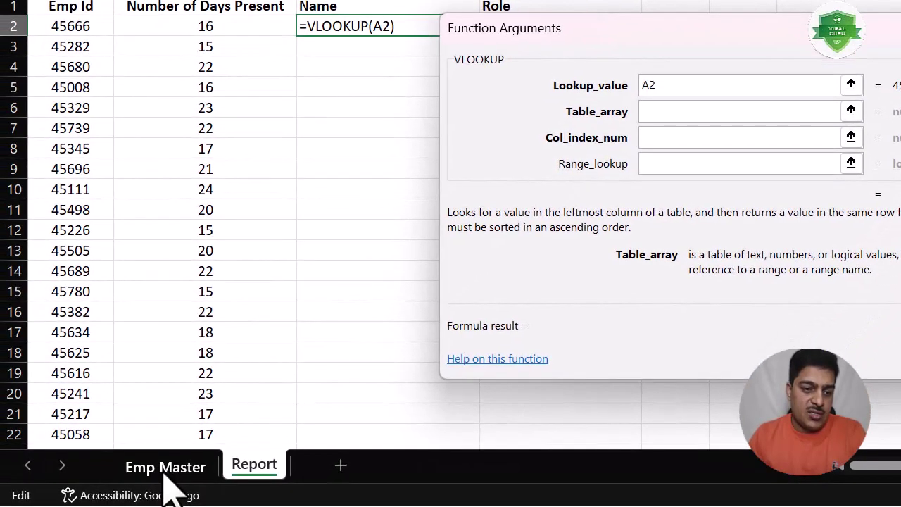
left_click(166, 473)
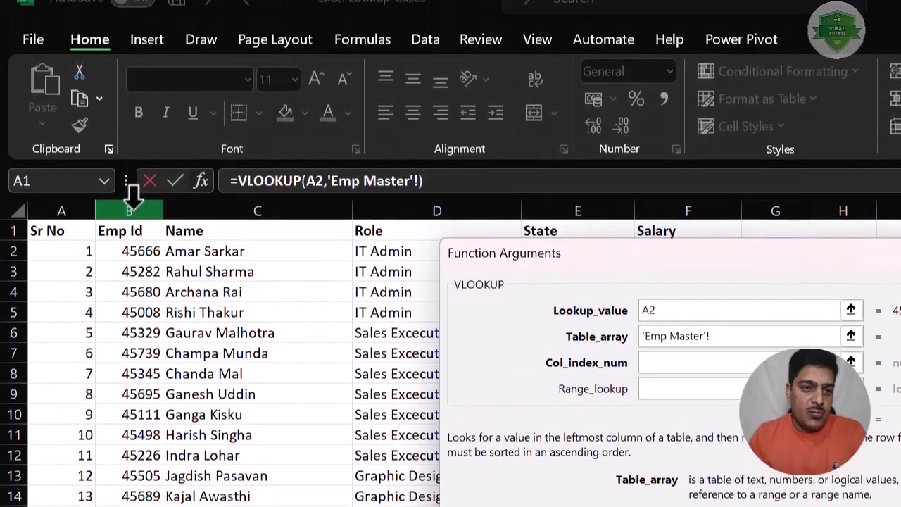
left_click_drag(132, 237, 132, 236)
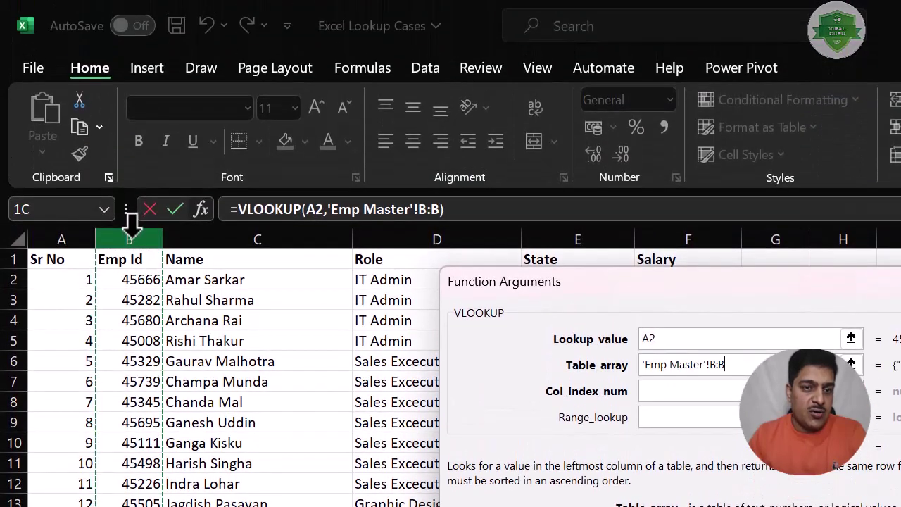
left_click_drag(140, 245, 480, 226)
left_click_drag(180, 143, 345, 142)
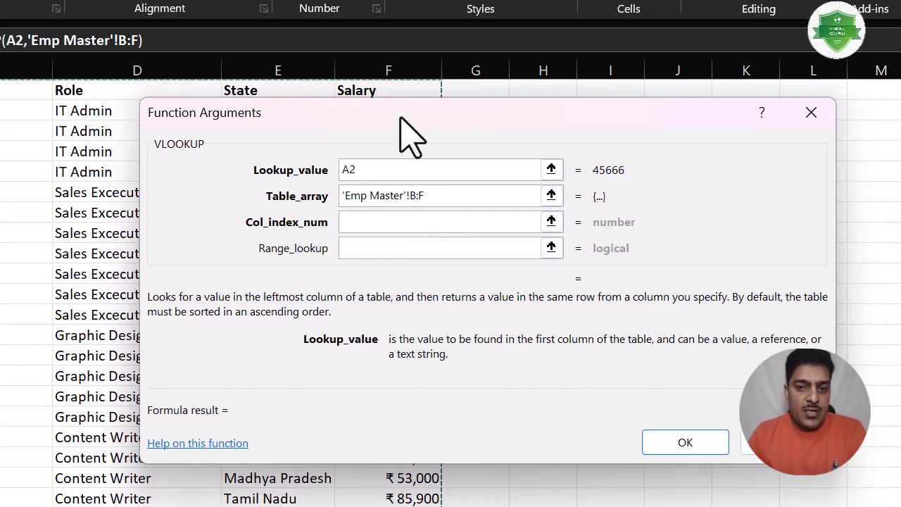
left_click_drag(399, 116, 395, 137)
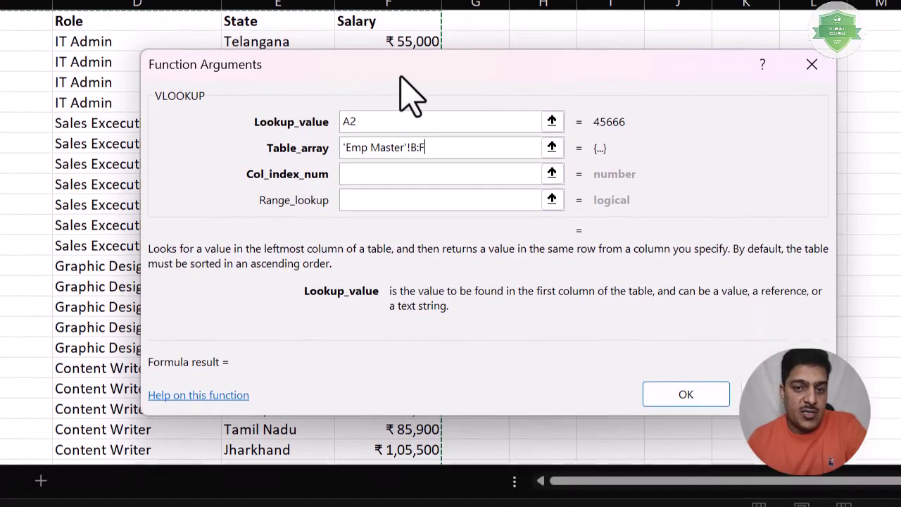
left_click_drag(400, 139, 413, 183)
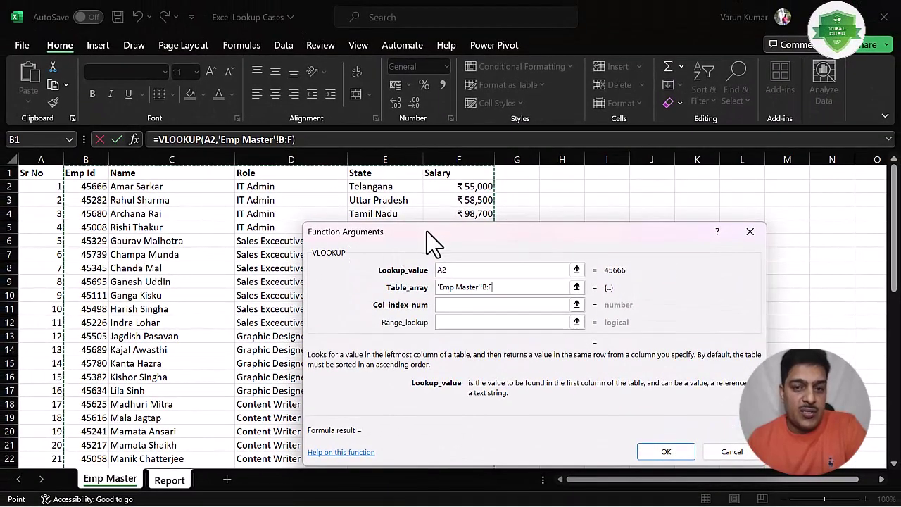
left_click_drag(425, 228, 439, 223)
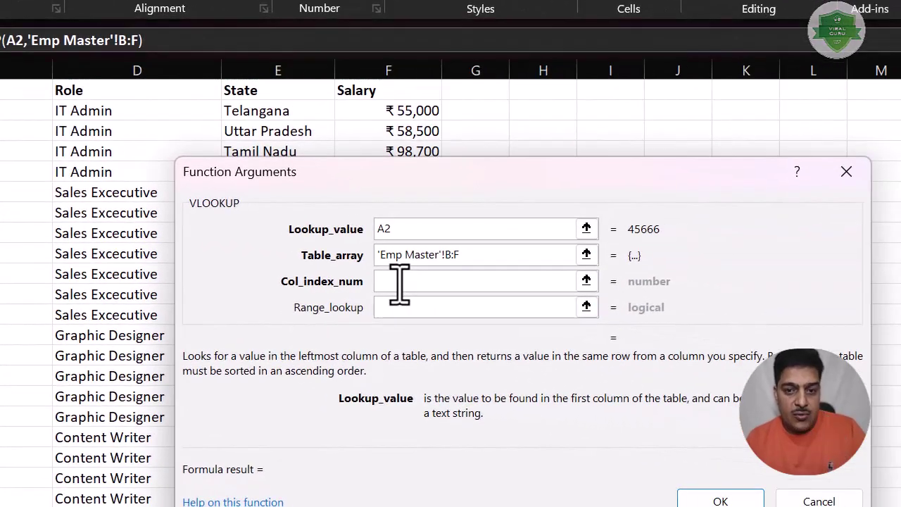
Set the column index number to 2 and the range lookup to 0, and insert the VLOOKUP formula.
left_click(652, 325)
type("2")
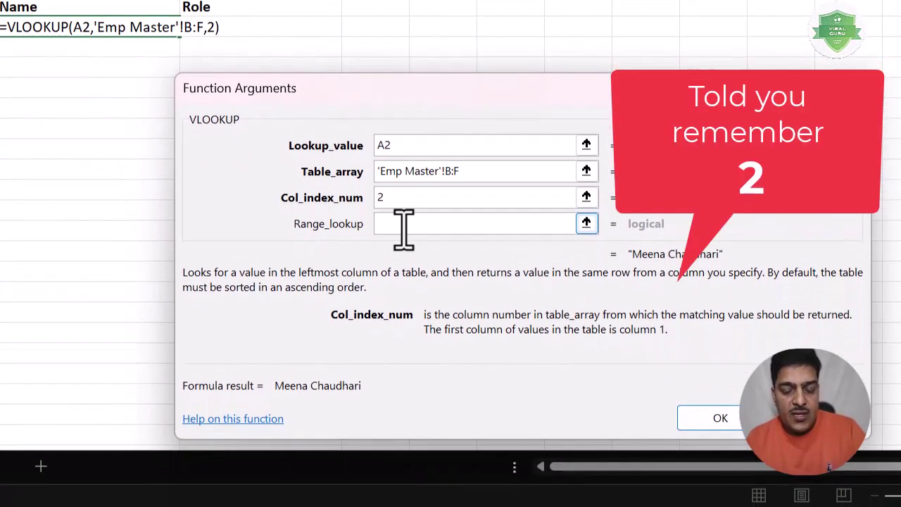
left_click(401, 308)
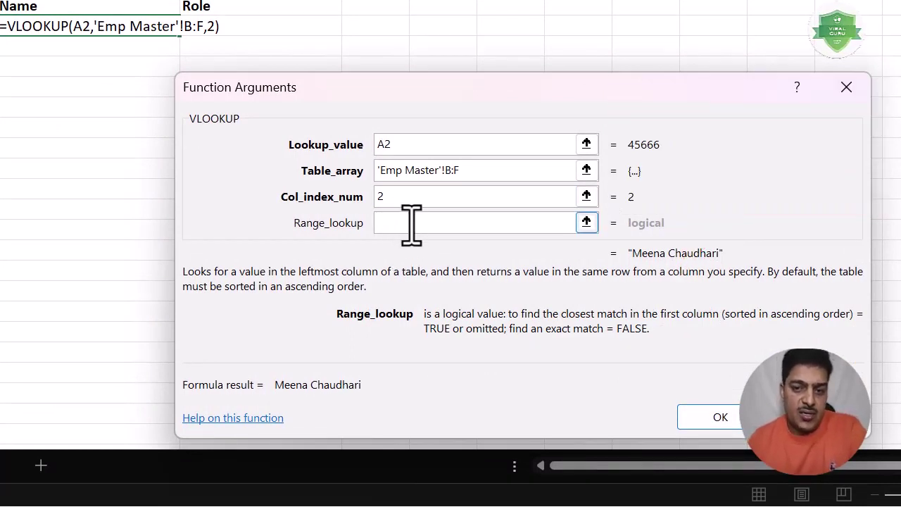
type("0")
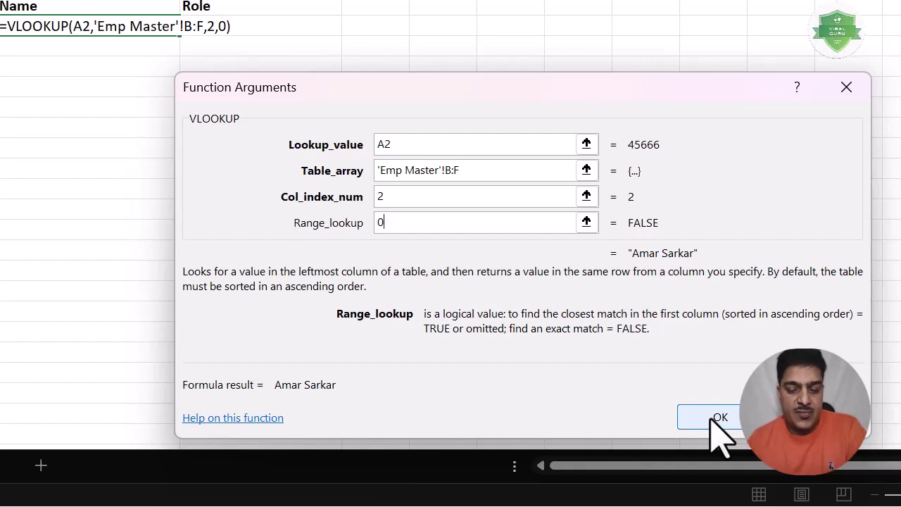
left_click(717, 418)
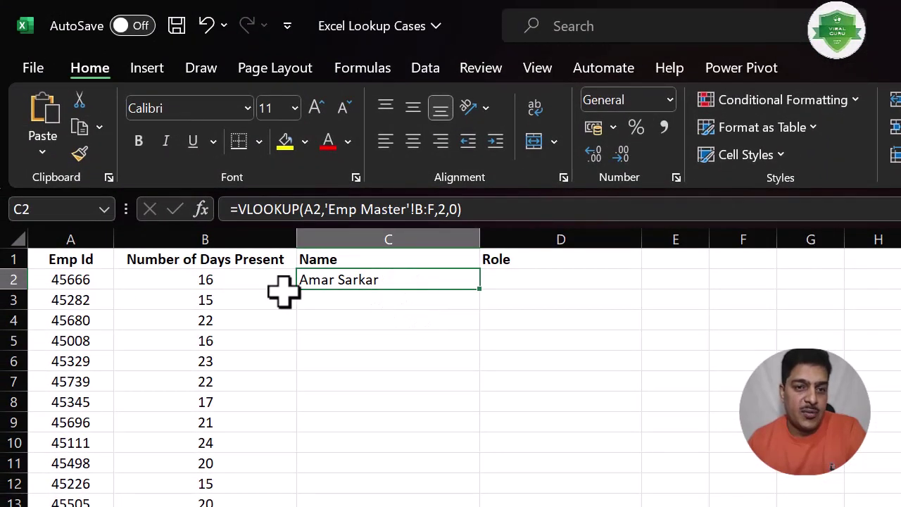
Check the VLOOKUP formula in C2 and fill it down the Name column for all employee rows.
double_click(351, 280)
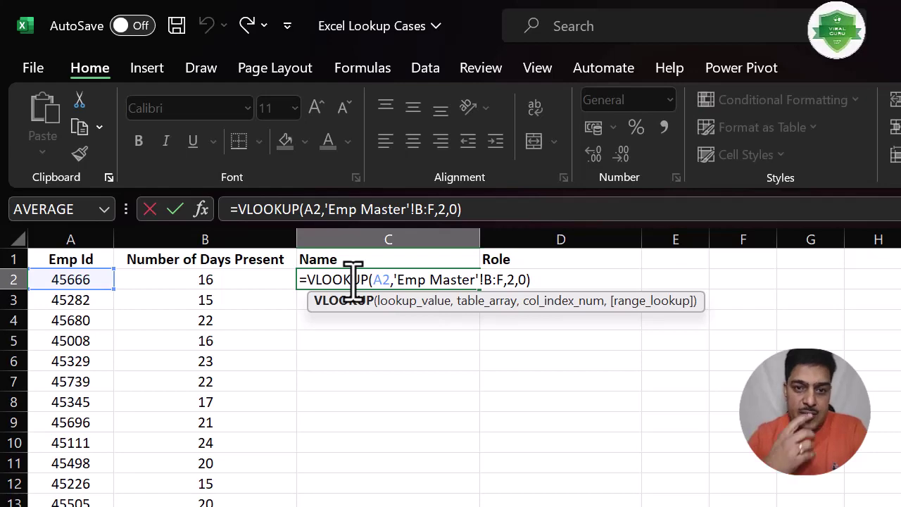
key("Return")
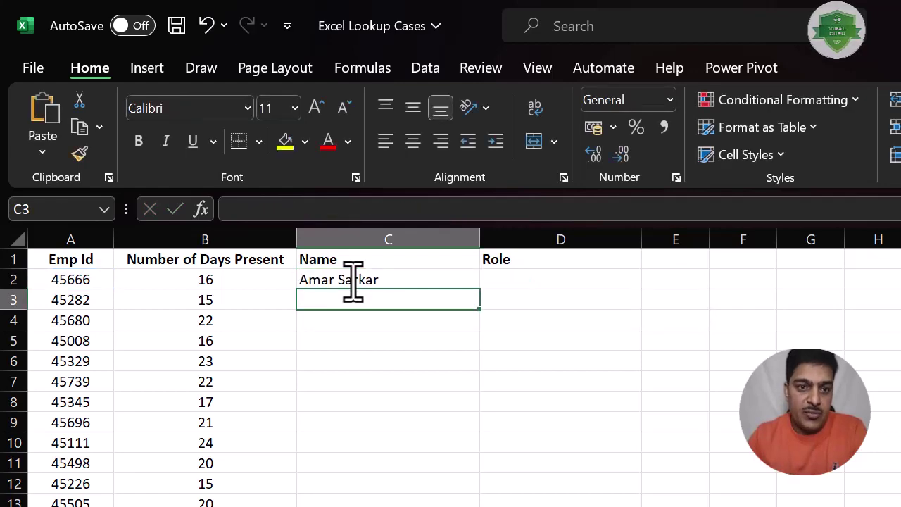
left_click(352, 279)
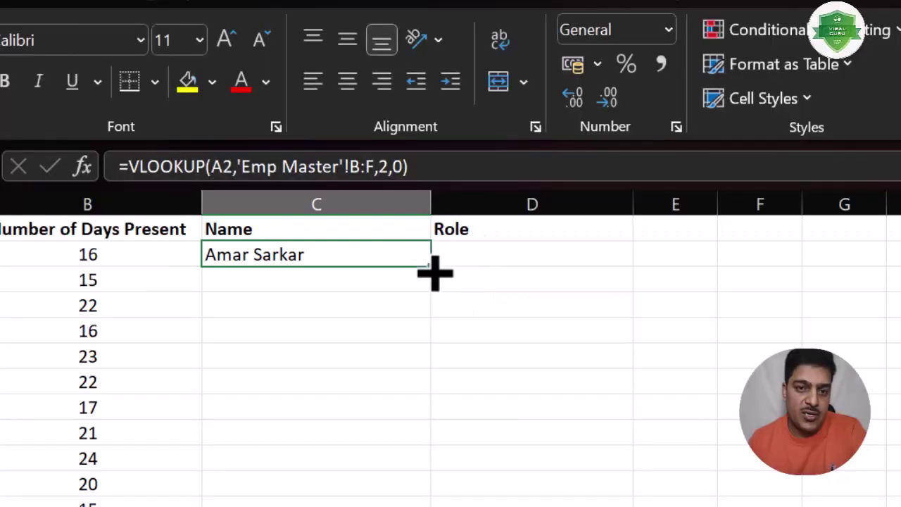
double_click(435, 273)
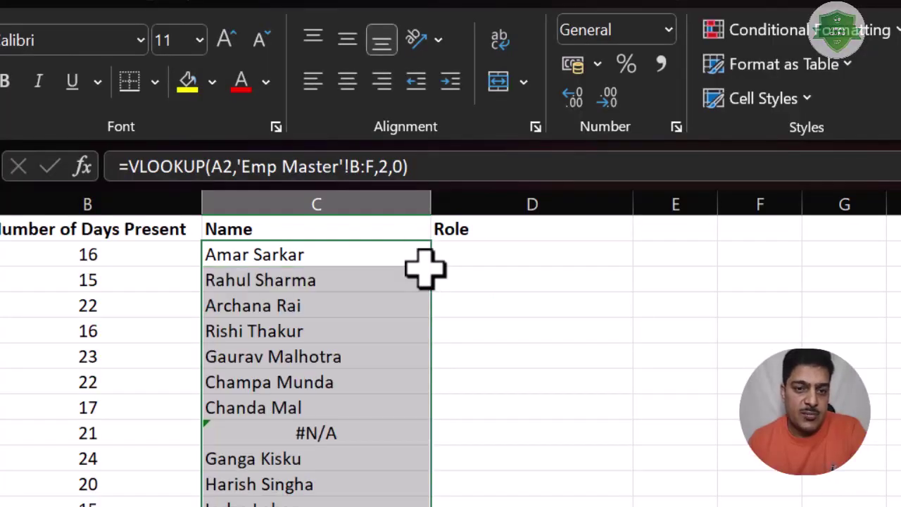
Look through the filled Name column for lookup errors and inspect the formula in cell C9.
scroll(318, 458, "down", 4)
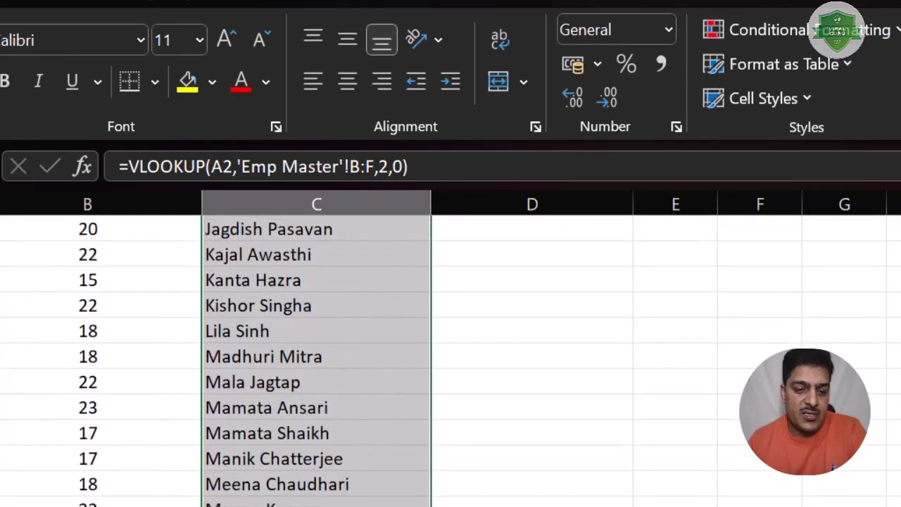
scroll(317, 359, "down", 2)
scroll(316, 359, "up", 6)
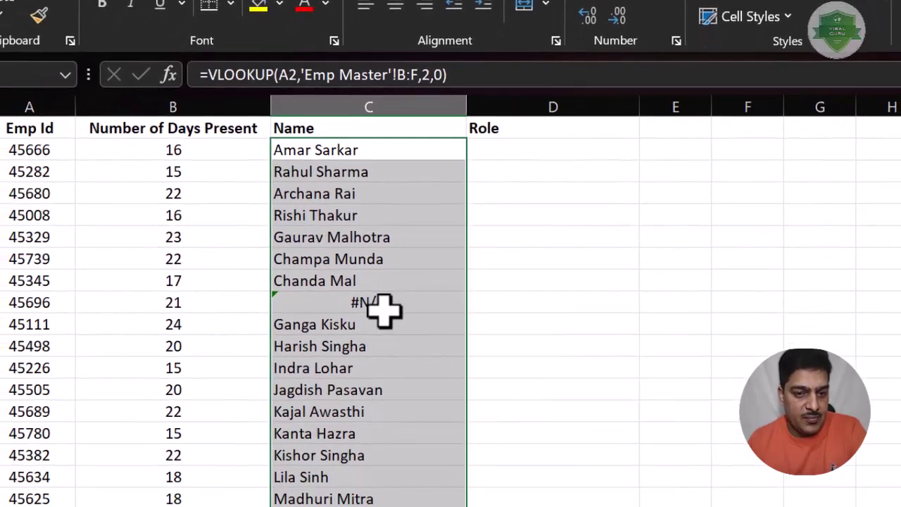
left_click(336, 429)
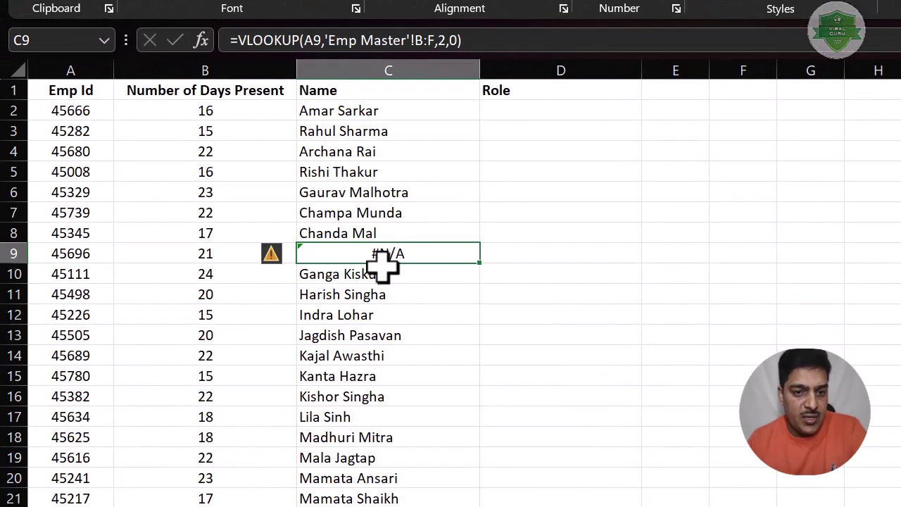
Inspect the lookup error in row 9 of the Name column and view its error-checking options.
left_click(7, 255)
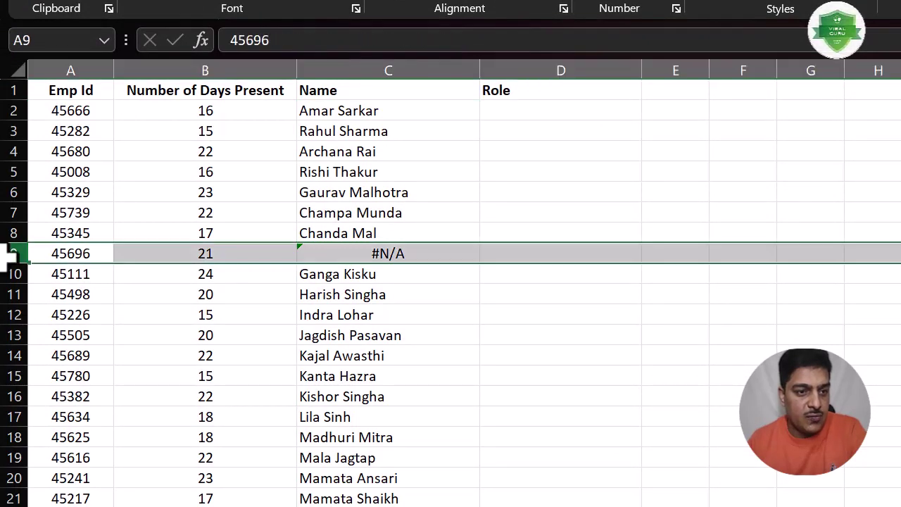
left_click(336, 250)
left_click(271, 256)
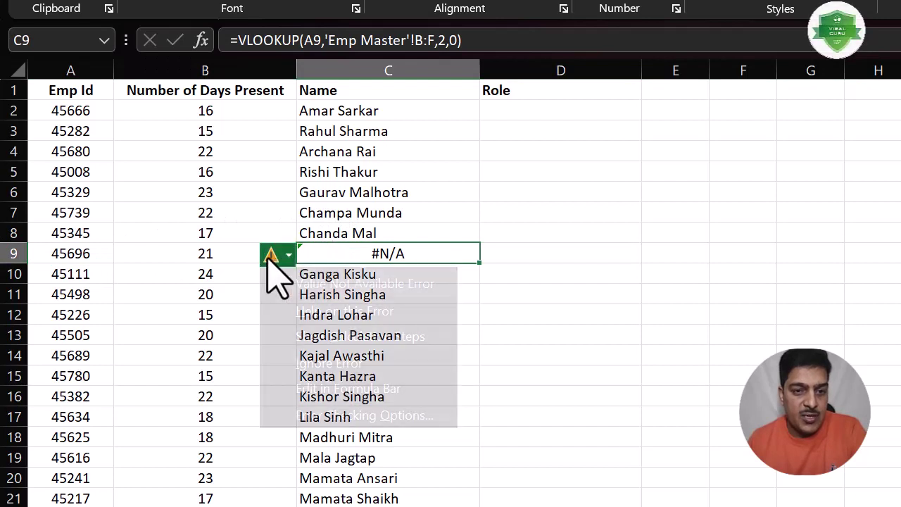
left_click(380, 247)
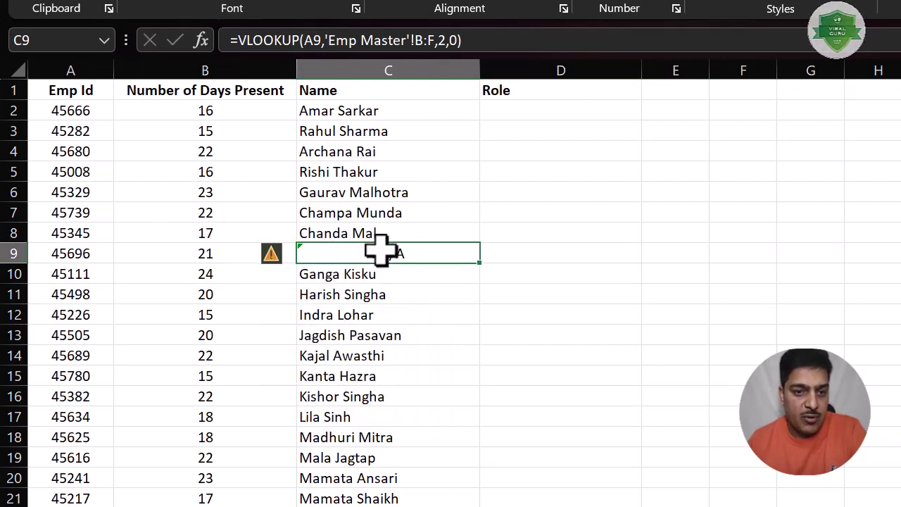
Copy the Emp Id from cell A9 of the Report sheet and search the Emp Master sheet for it.
left_click(76, 255)
key("ctrl+c")
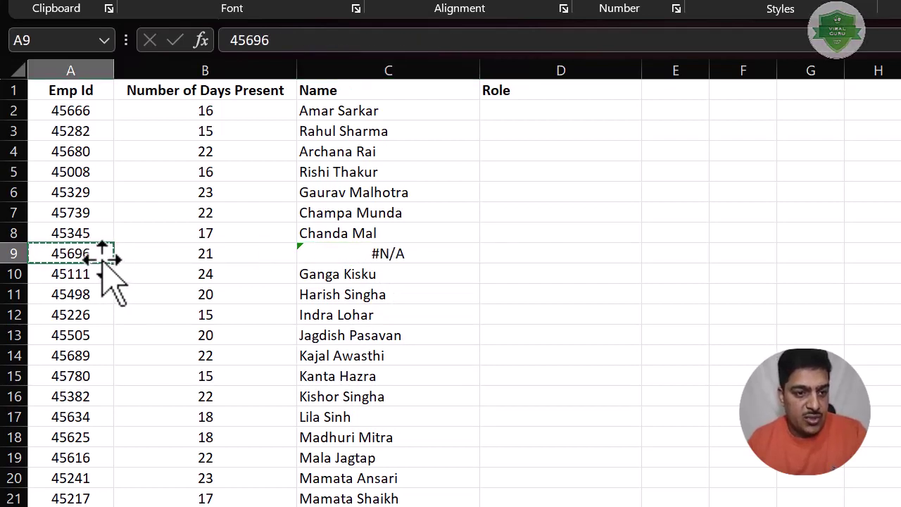
left_click(134, 483)
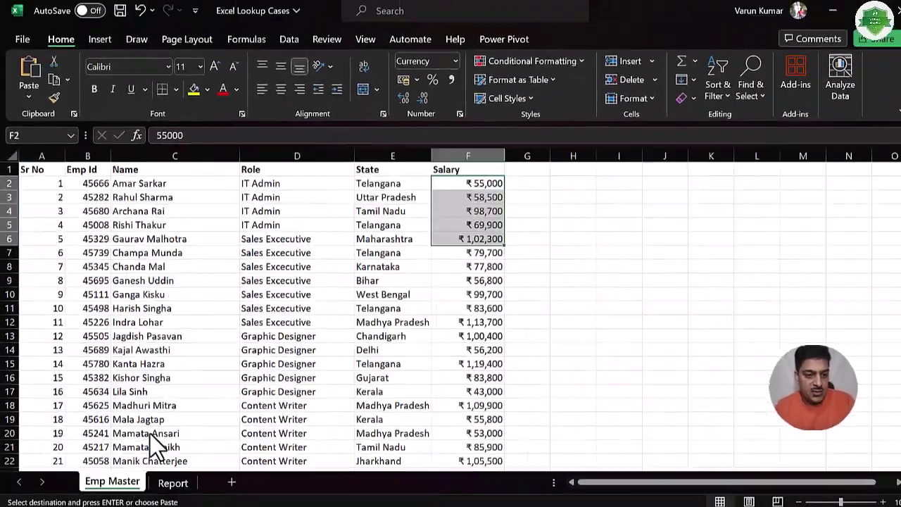
left_click(186, 324)
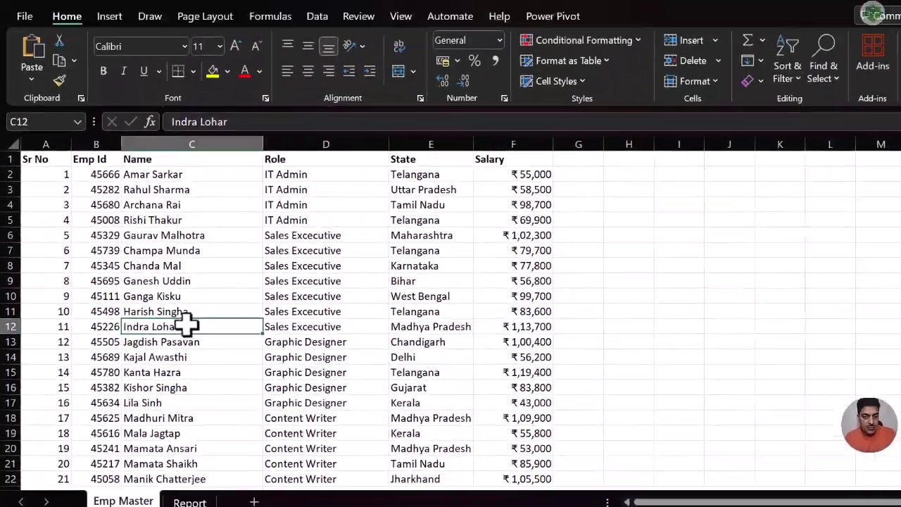
key("ctrl+f")
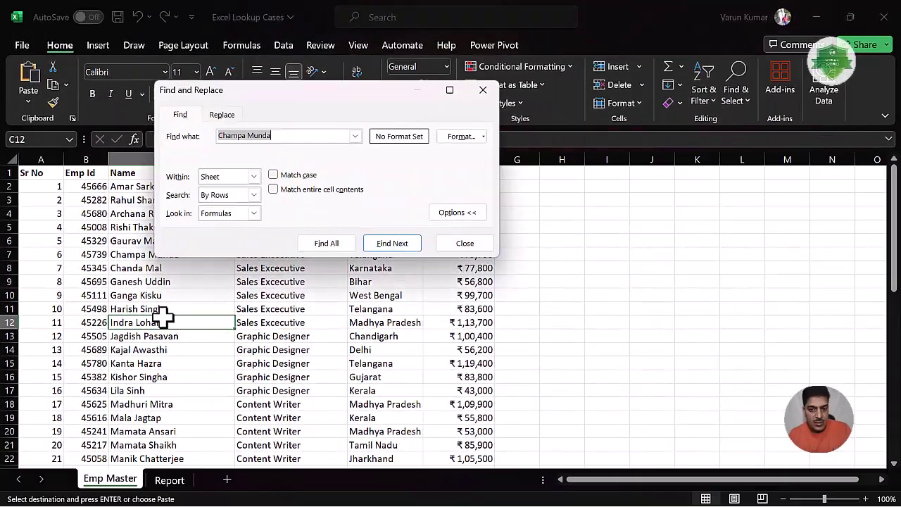
key("ctrl+v")
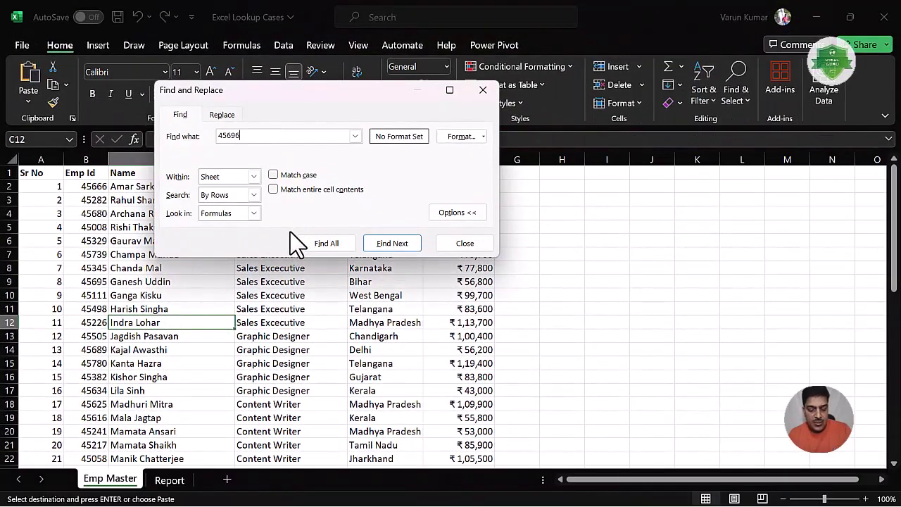
left_click(390, 246)
left_click(455, 302)
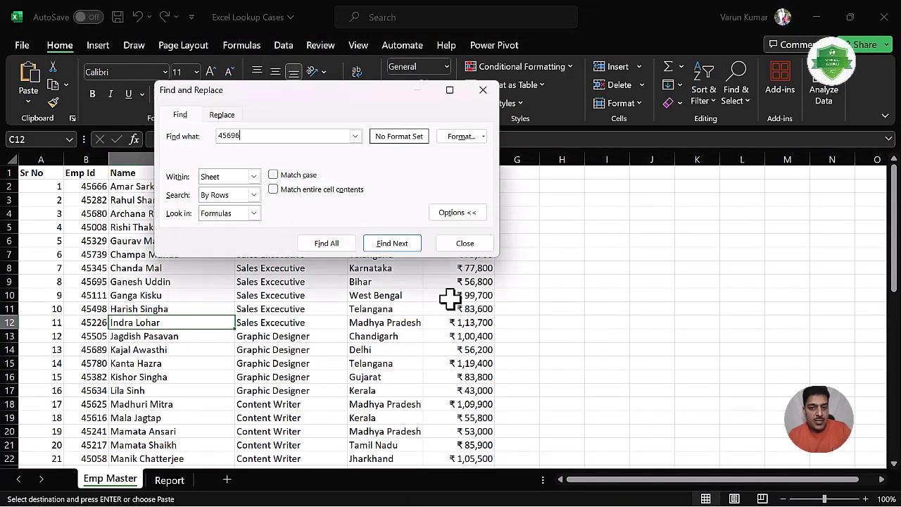
left_click(464, 244)
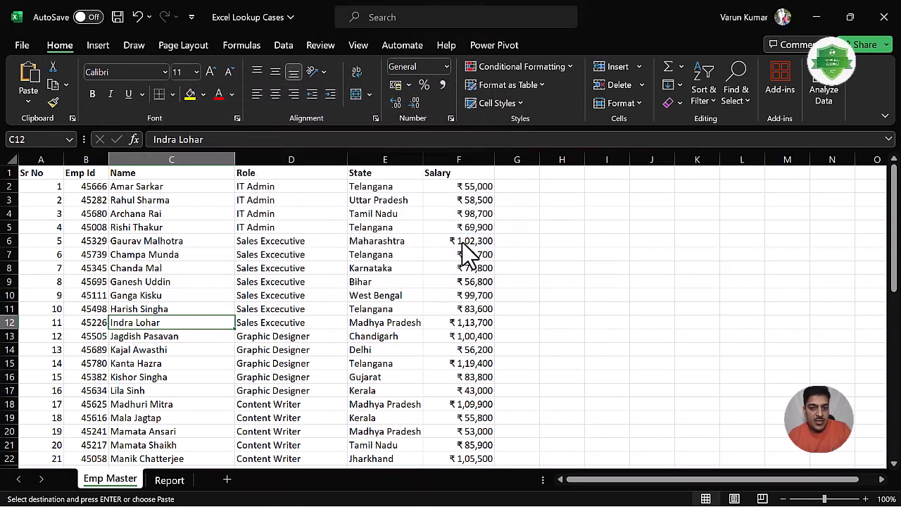
Return to the Report sheet and undo the last change to the Emp Id in cell A9.
left_click(169, 480)
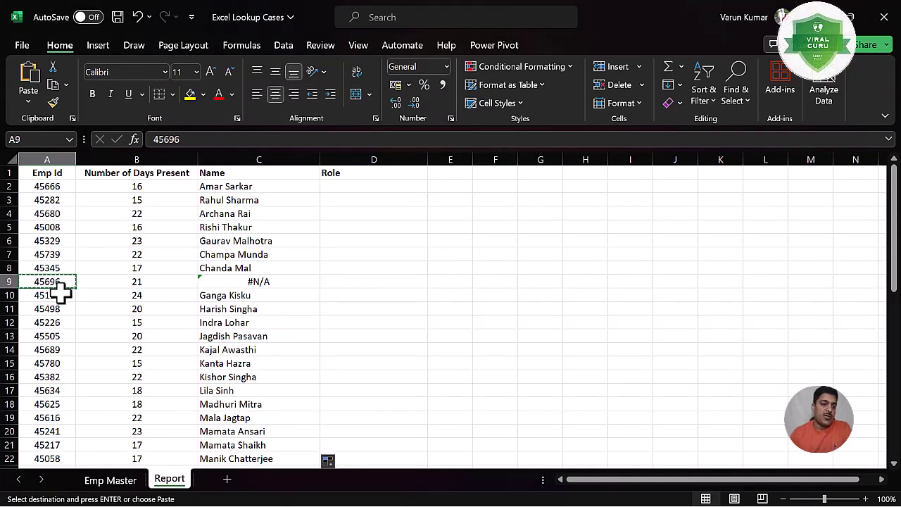
key("ctrl+z")
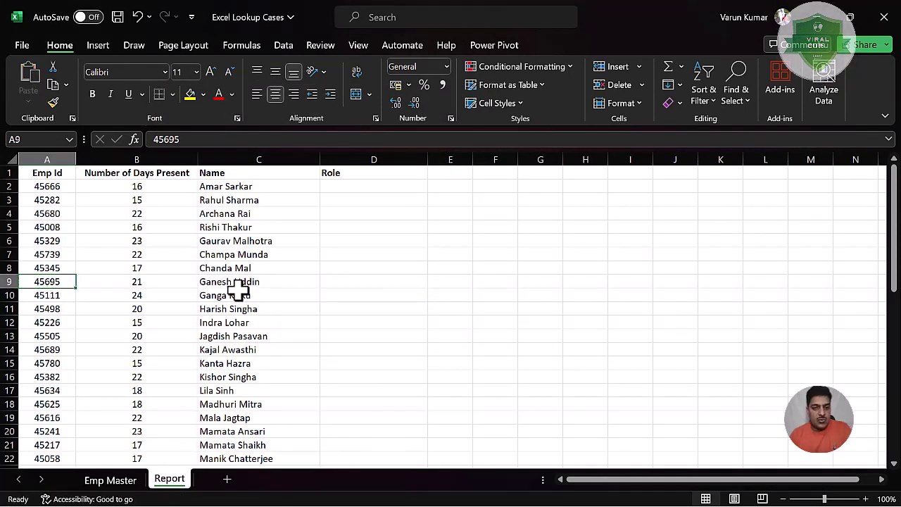